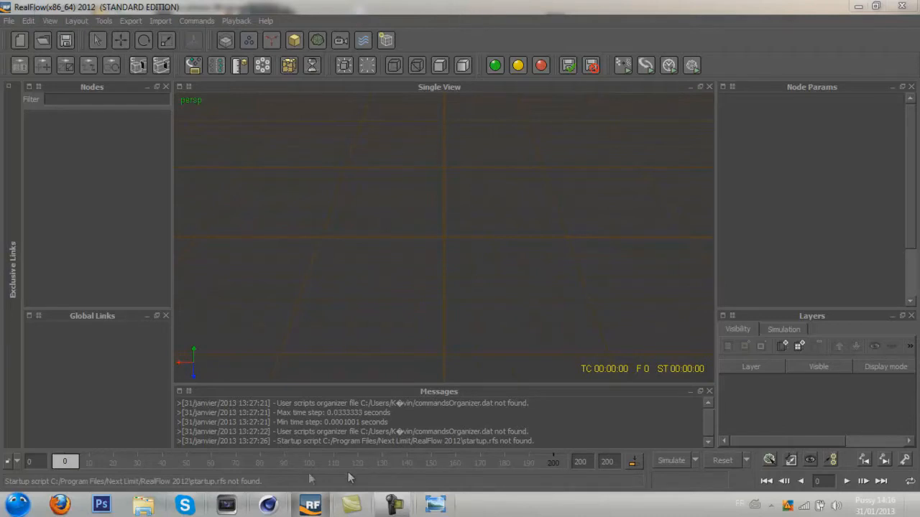
# - Switch to CINEMA 4D and examine the installed external modules for the RealFlow plugin
pyautogui.click(270, 505)
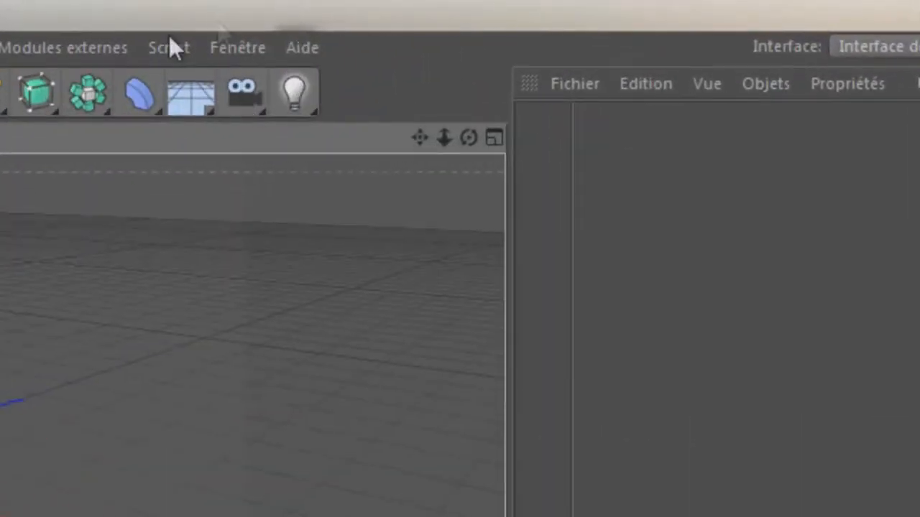
pyautogui.click(92, 49)
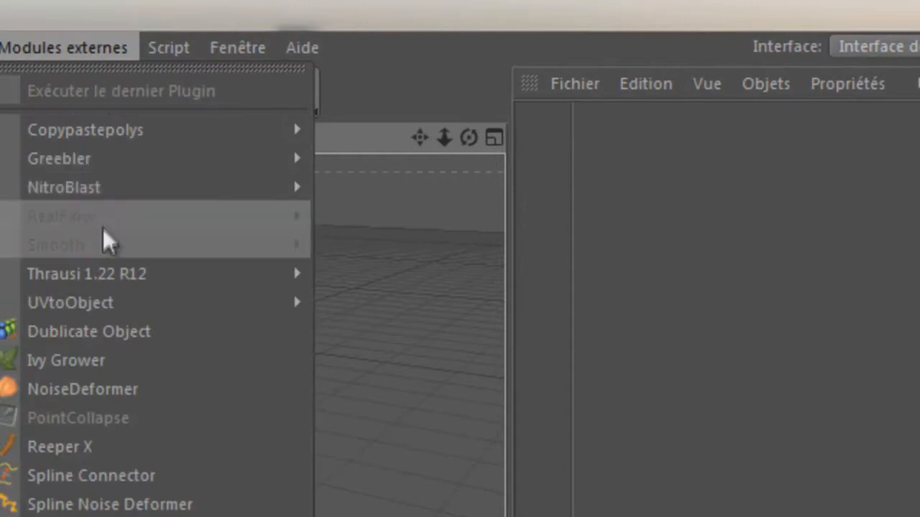
pyautogui.moveTo(136, 206)
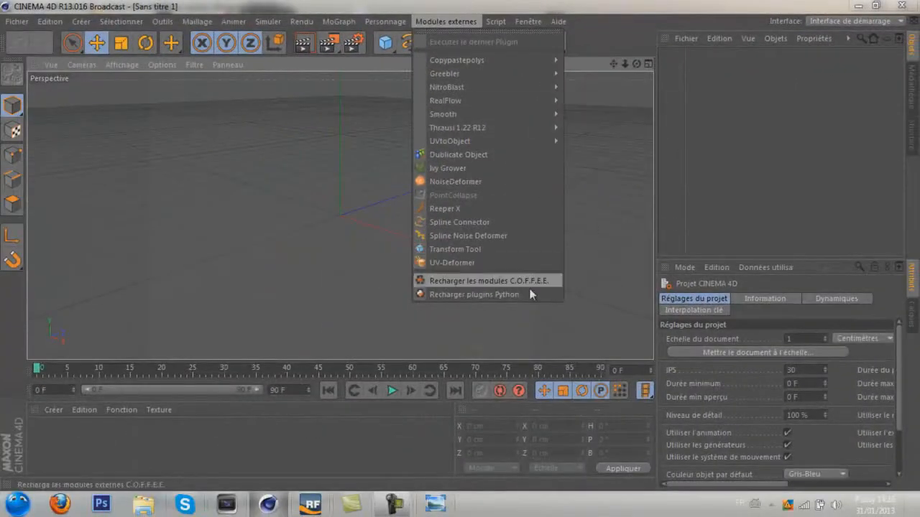
# - Switch to RealFlow and close it
pyautogui.click(311, 504)
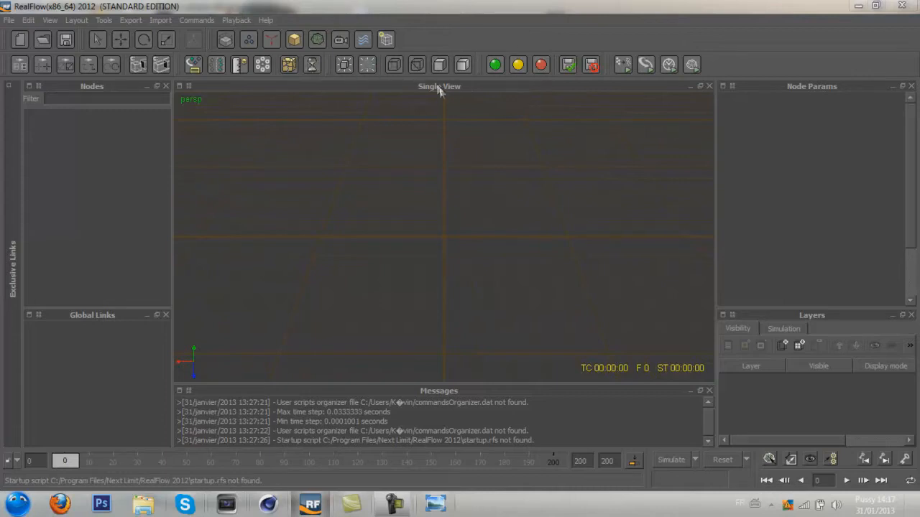
pyautogui.click(903, 6)
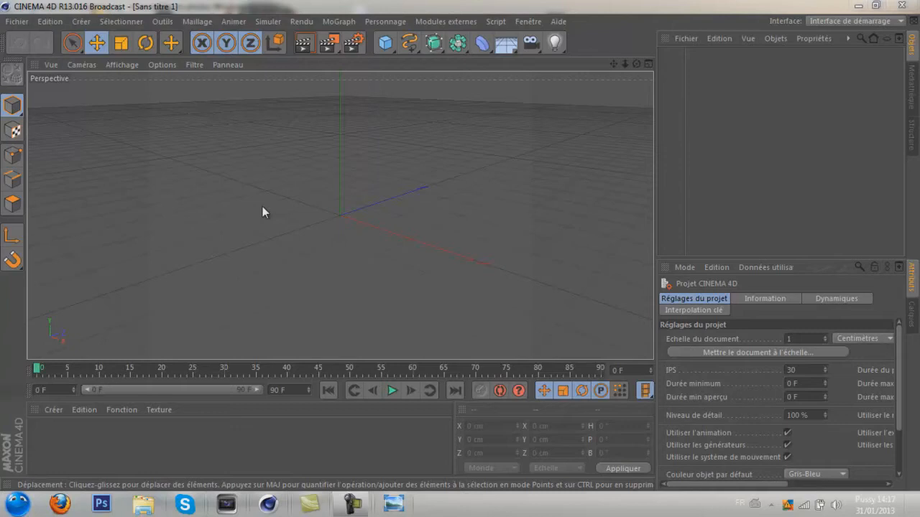
# - Add a Mo Texte object to the empty CINEMA 4D scene
pyautogui.click(343, 21)
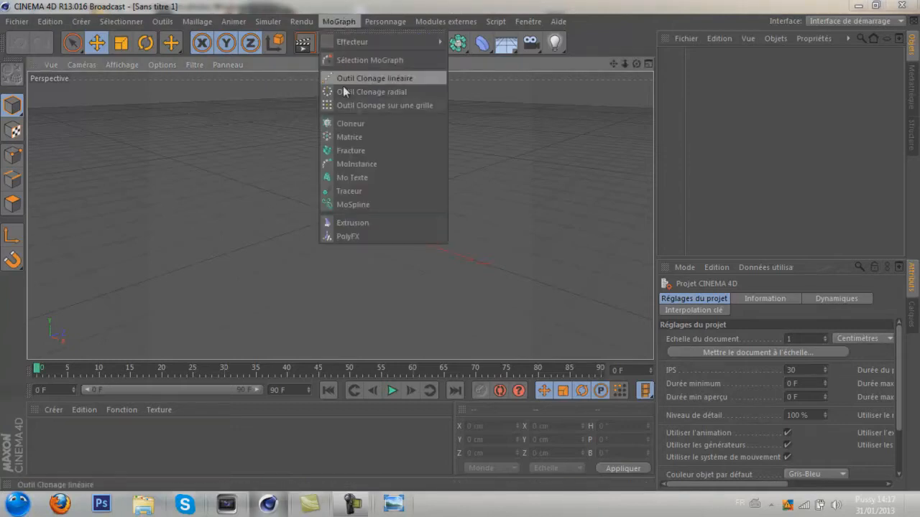
pyautogui.click(377, 178)
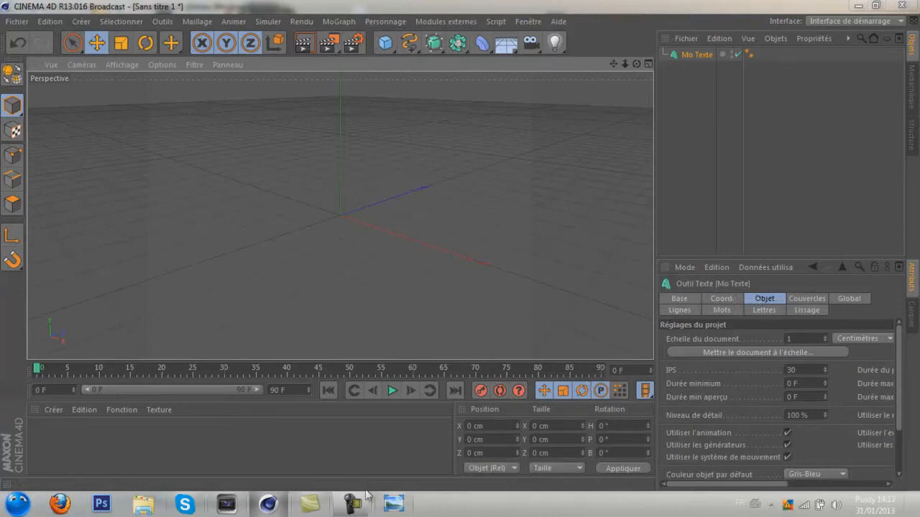
pyautogui.click(393, 504)
pyautogui.click(901, 6)
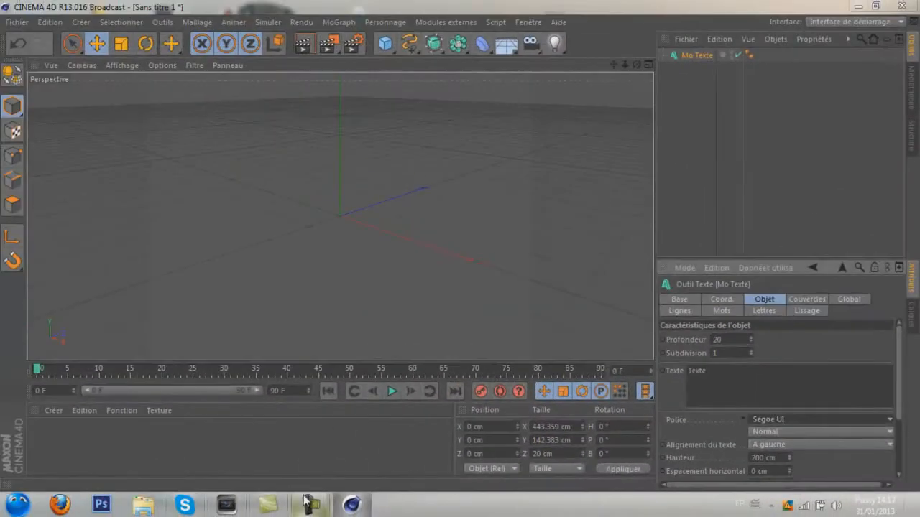
pyautogui.click(309, 504)
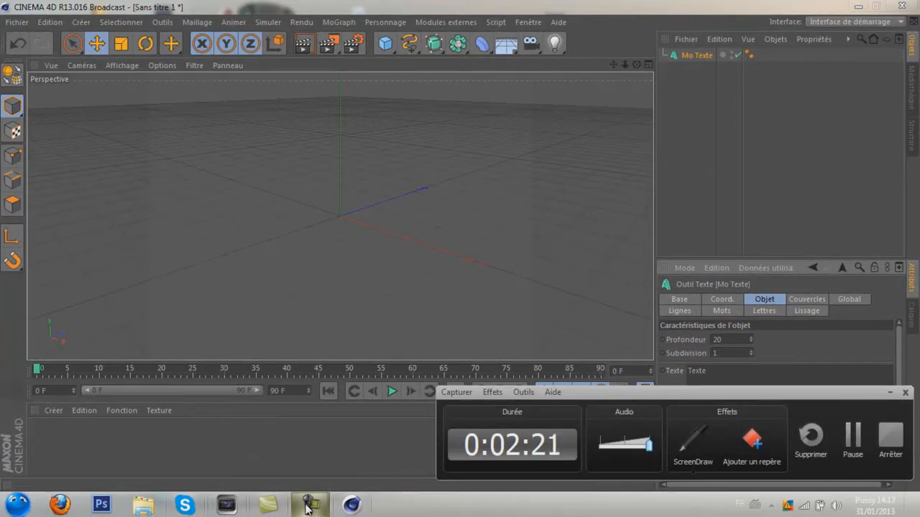
pyautogui.click(307, 504)
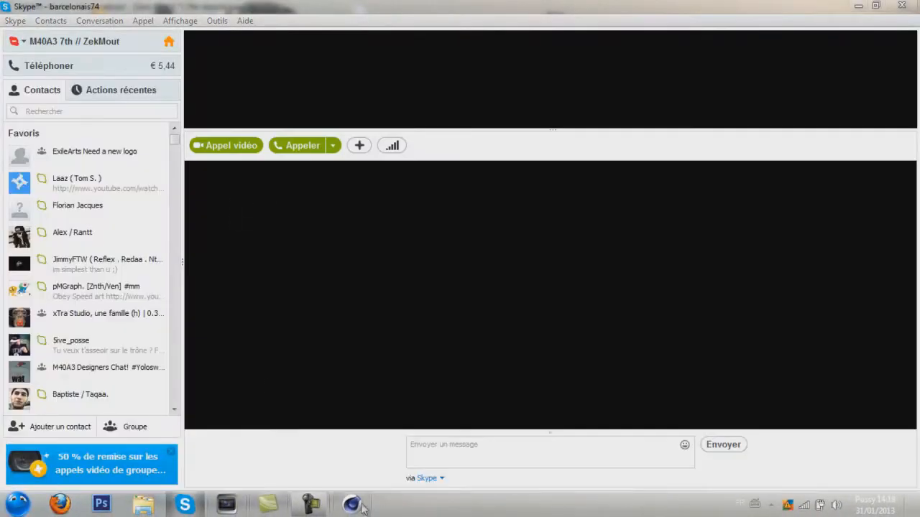
pyautogui.click(354, 505)
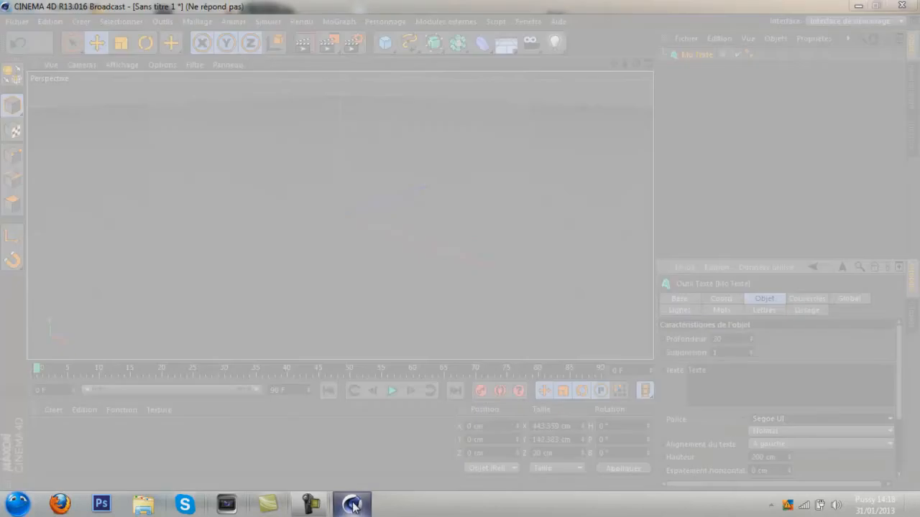
pyautogui.click(201, 509)
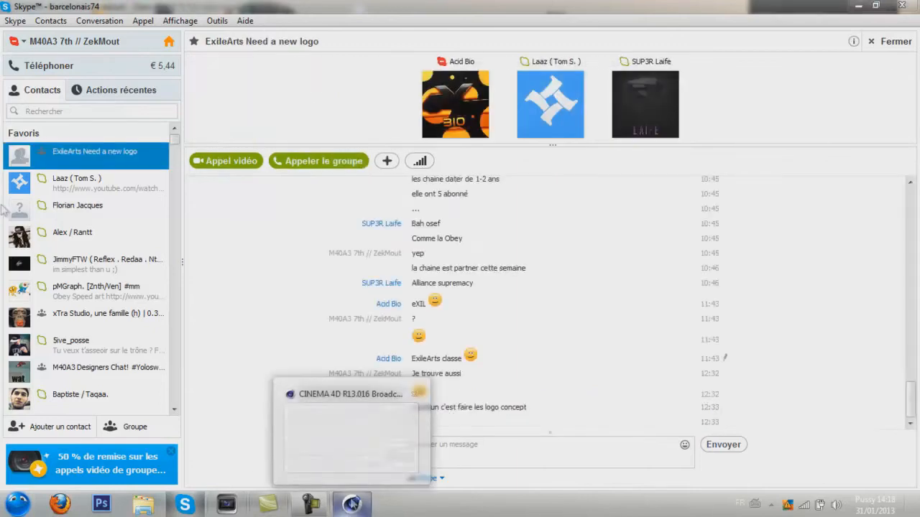
pyautogui.click(351, 503)
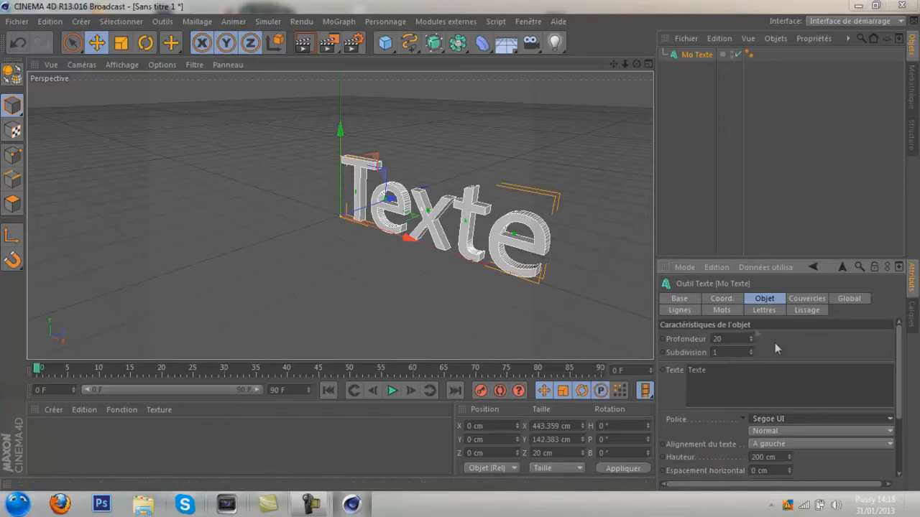
# - Change the Mo Texte object's text to TUTO
pyautogui.moveTo(636, 64); pyautogui.dragTo(475, 253)
pyautogui.moveTo(460, 246); pyautogui.dragTo(459, 246)
pyautogui.moveTo(613, 64); pyautogui.dragTo(462, 252)
pyautogui.moveTo(625, 63); pyautogui.dragTo(470, 248)
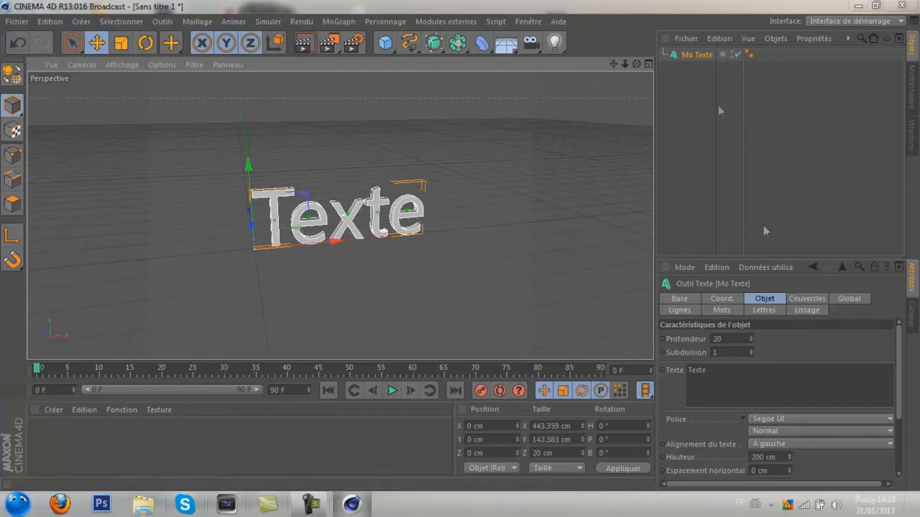
pyautogui.moveTo(738, 380); pyautogui.dragTo(650, 375)
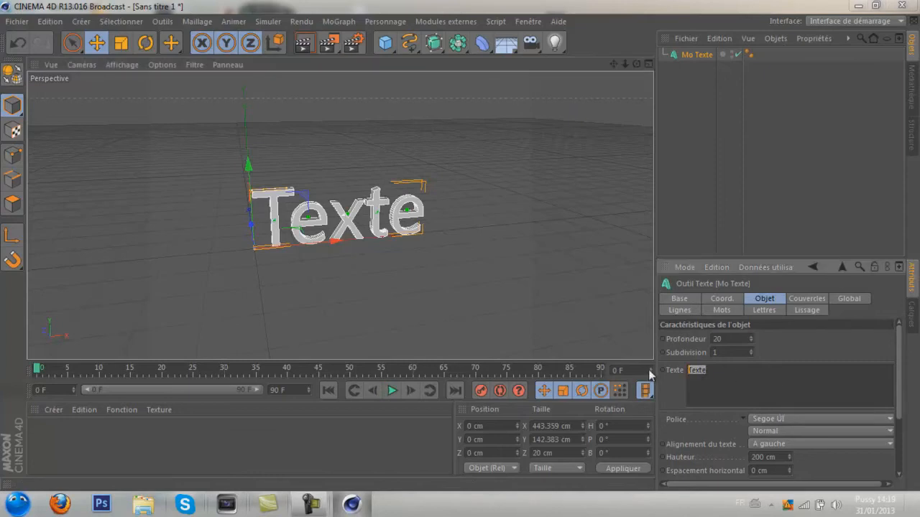
pyautogui.click(798, 332)
# - Set the font of the TUTO text to Hero and deselect the object
pyautogui.click(779, 419)
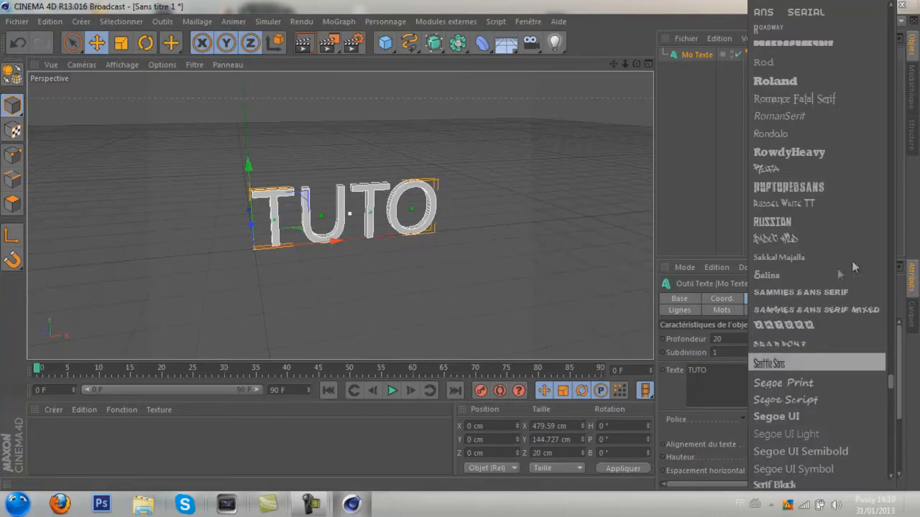
pyautogui.moveTo(889, 381); pyautogui.dragTo(886, 267)
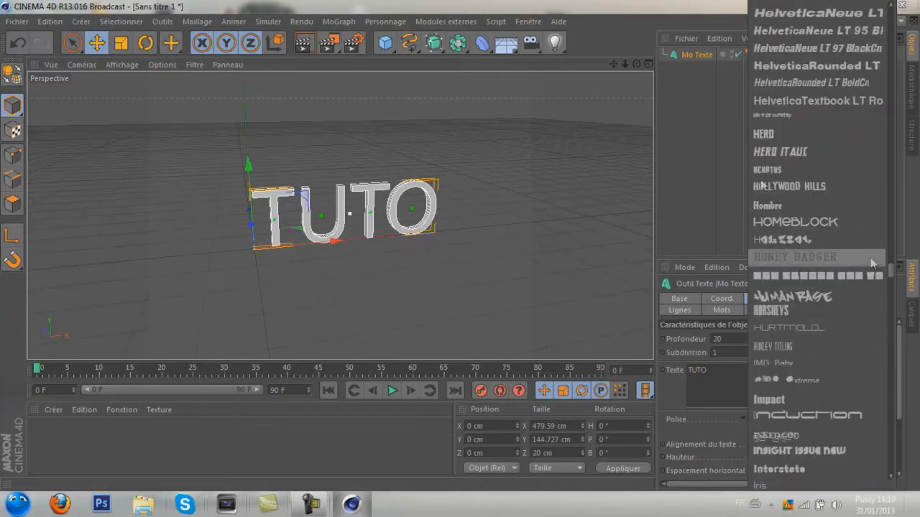
pyautogui.click(779, 134)
pyautogui.click(741, 178)
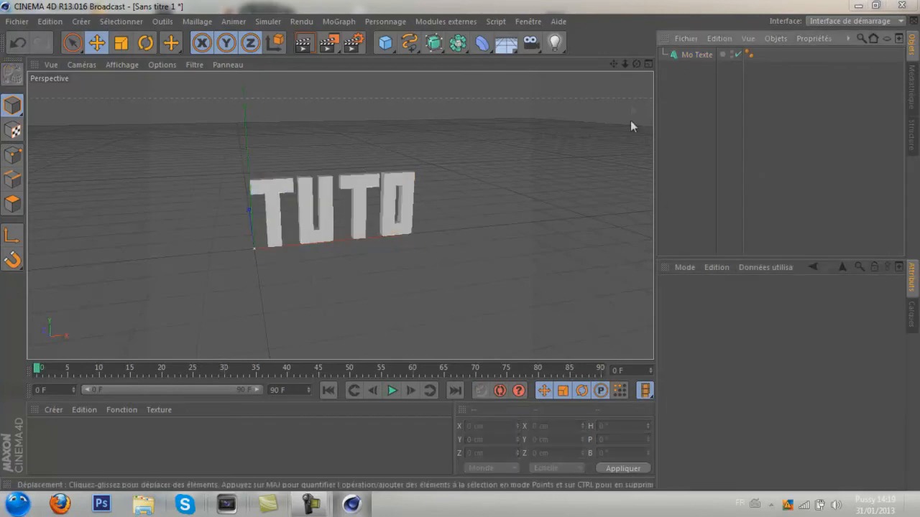
# - Add a RealFlow Mesh Importer object to the scene
pyautogui.moveTo(637, 64); pyautogui.dragTo(460, 246)
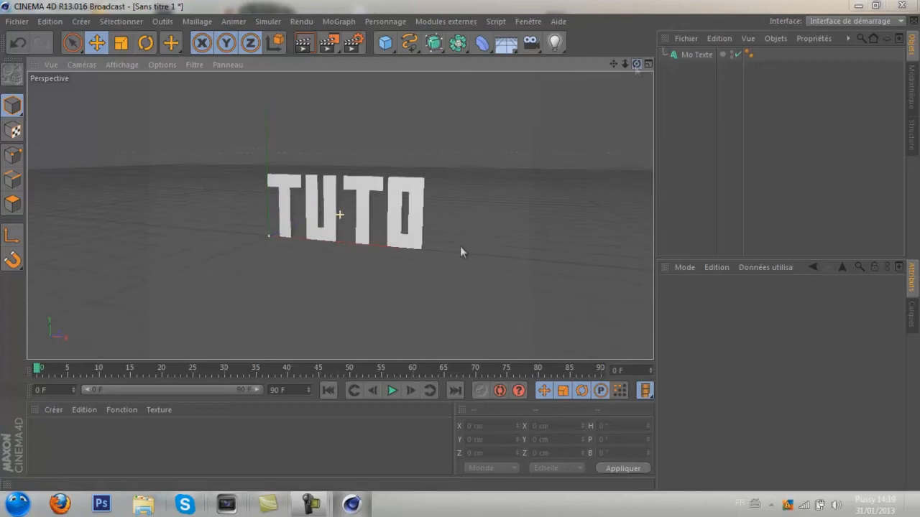
pyautogui.moveTo(635, 64); pyautogui.dragTo(461, 250)
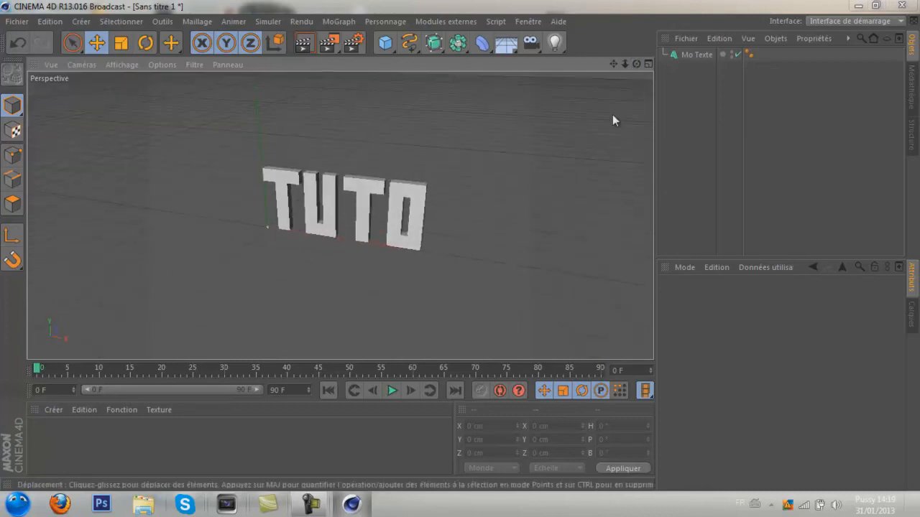
pyautogui.click(452, 22)
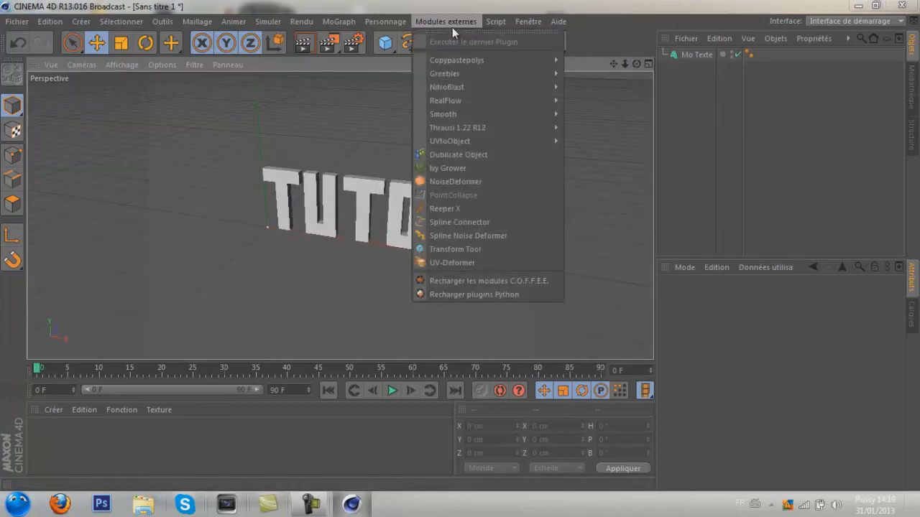
pyautogui.moveTo(469, 113)
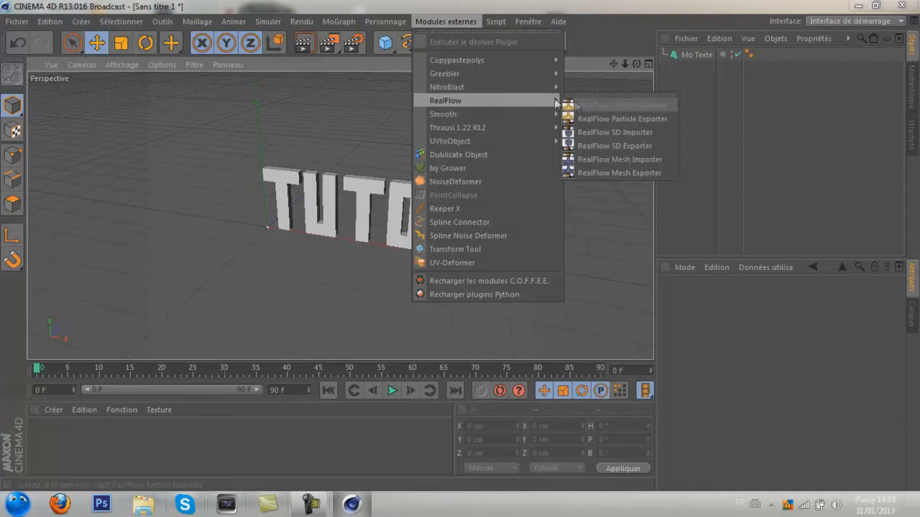
pyautogui.click(615, 159)
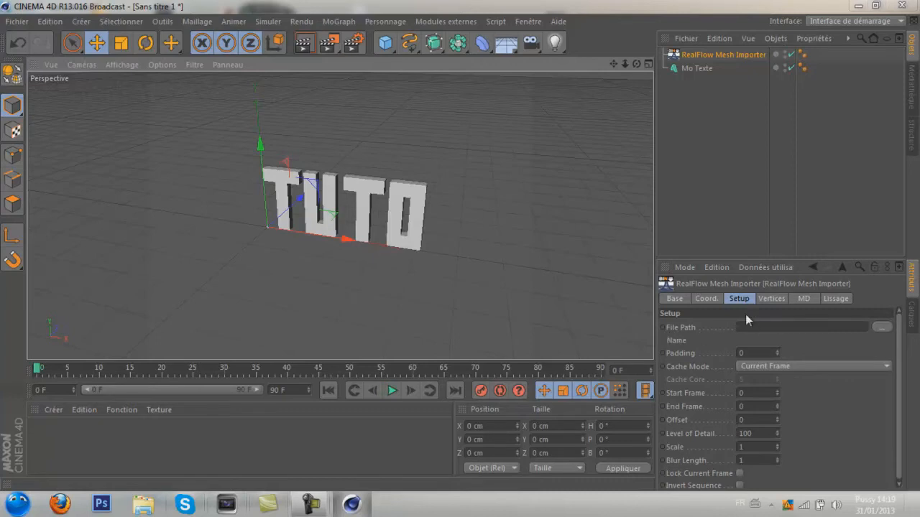
# - Browse for the mesh importer's source file, going to the scenes folder in the user's profile on drive C
pyautogui.click(881, 329)
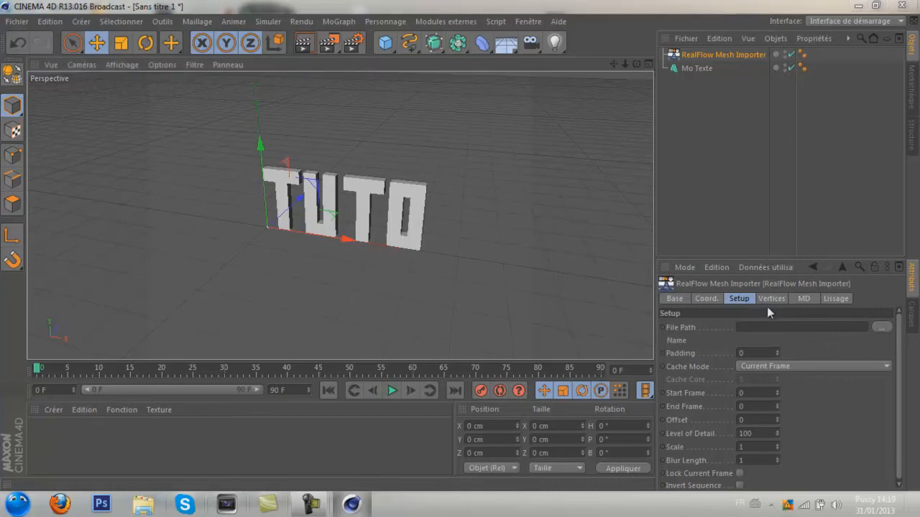
pyautogui.click(882, 328)
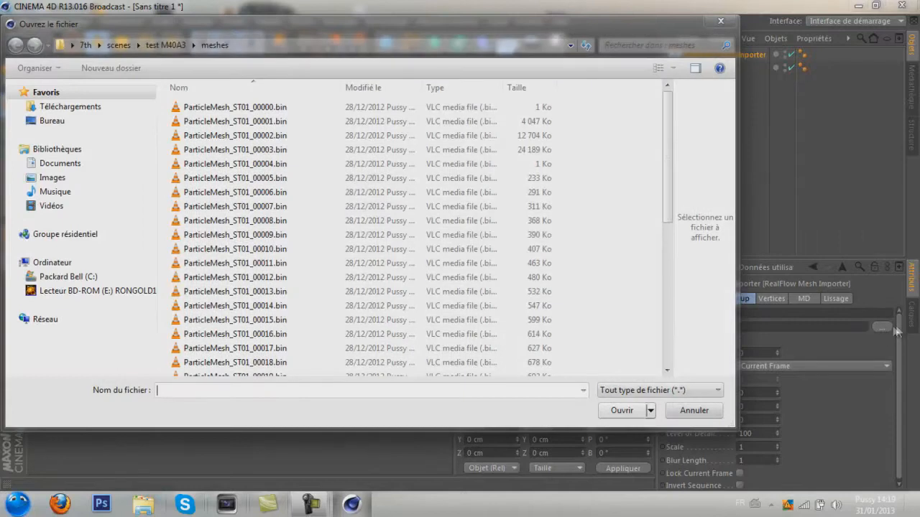
pyautogui.click(86, 44)
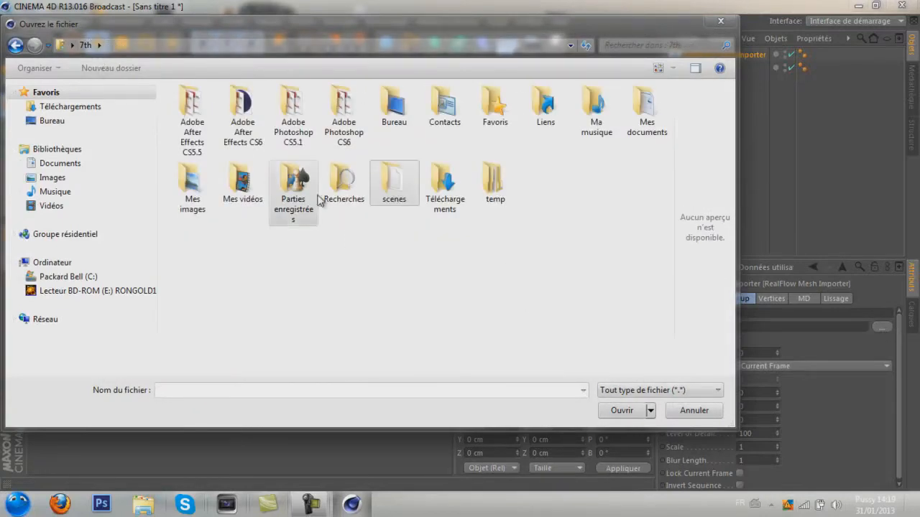
pyautogui.click(79, 277)
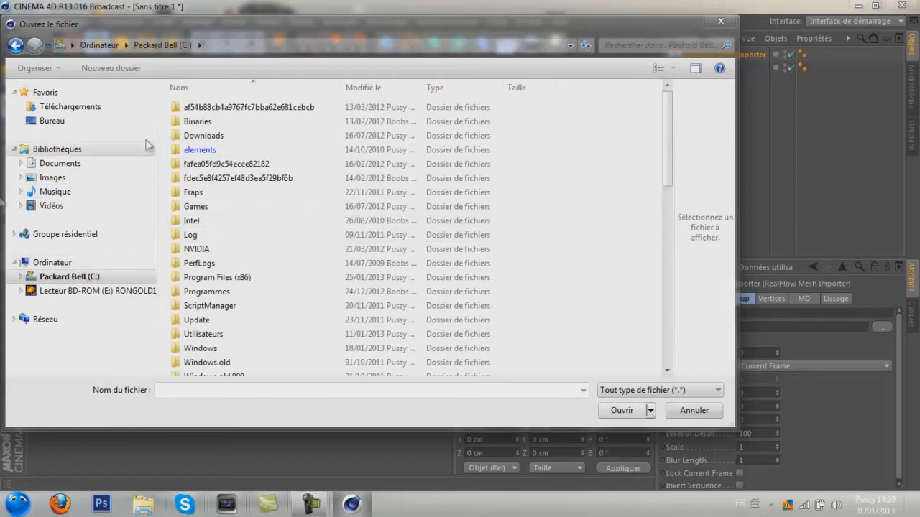
pyautogui.scroll(-5, 656, 146)
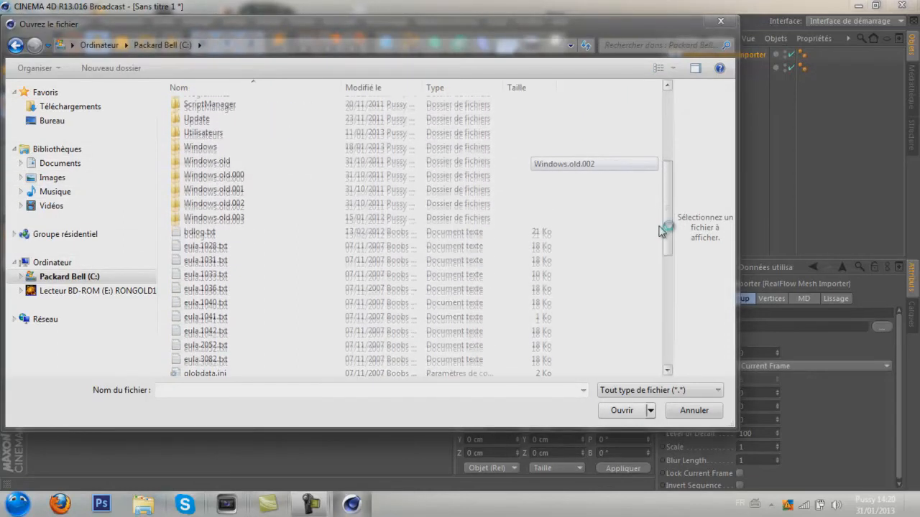
pyautogui.doubleClick(251, 133)
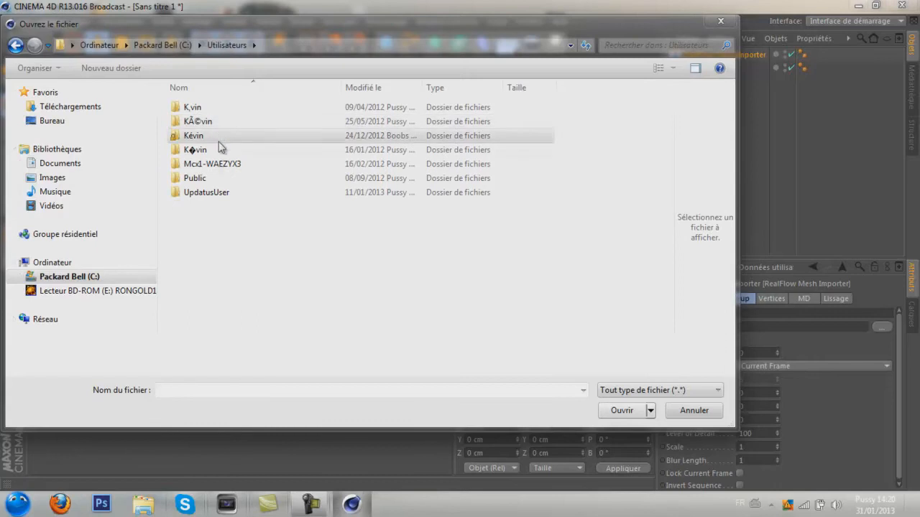
pyautogui.doubleClick(206, 136)
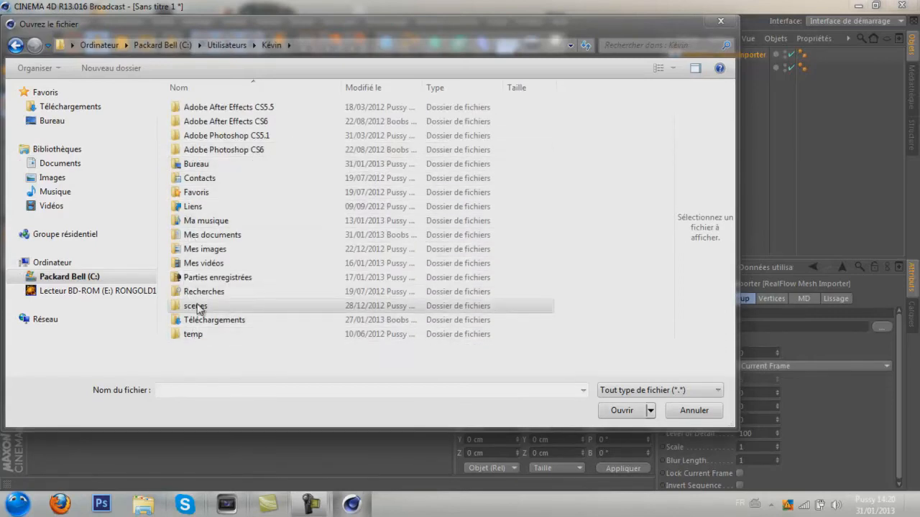
pyautogui.doubleClick(196, 307)
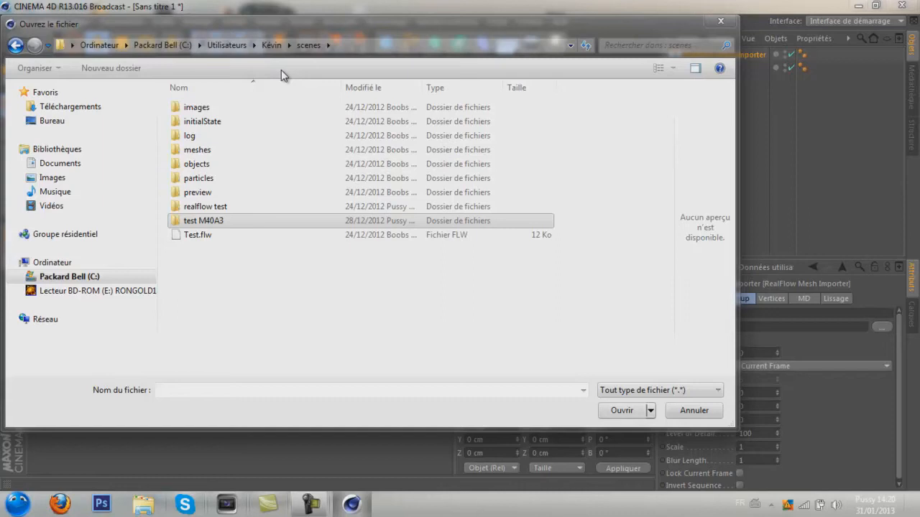
# - Load ParticleMesh_ST01_00000.bin from the meshes folder of test M40A3 into the RealFlow Mesh Importer
pyautogui.doubleClick(284, 222)
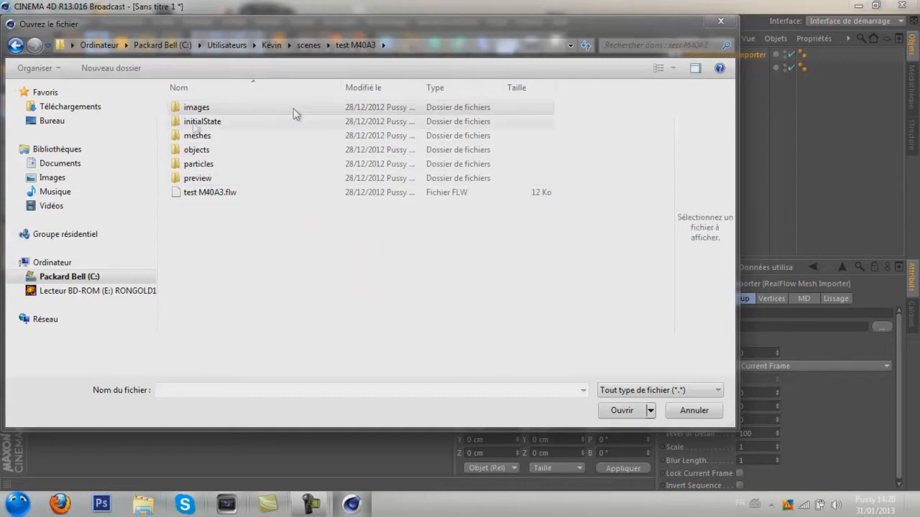
pyautogui.doubleClick(204, 139)
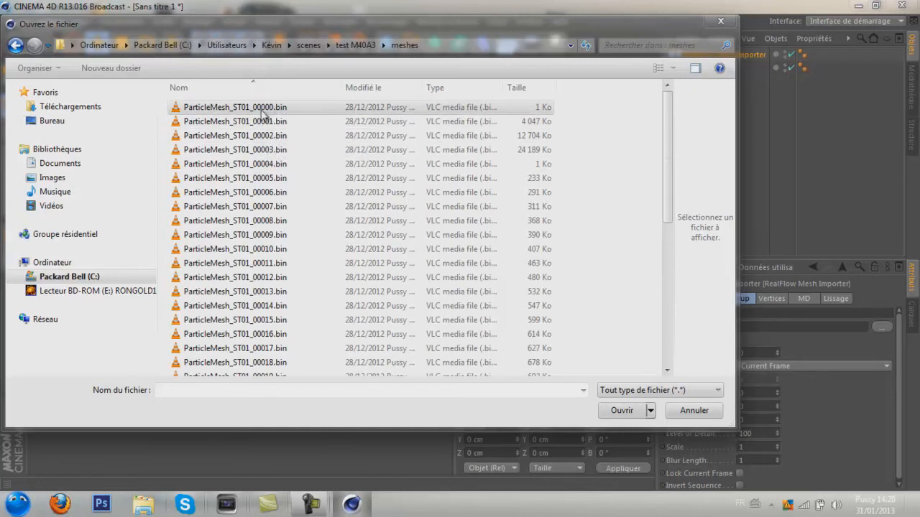
pyautogui.click(263, 112)
pyautogui.doubleClick(263, 112)
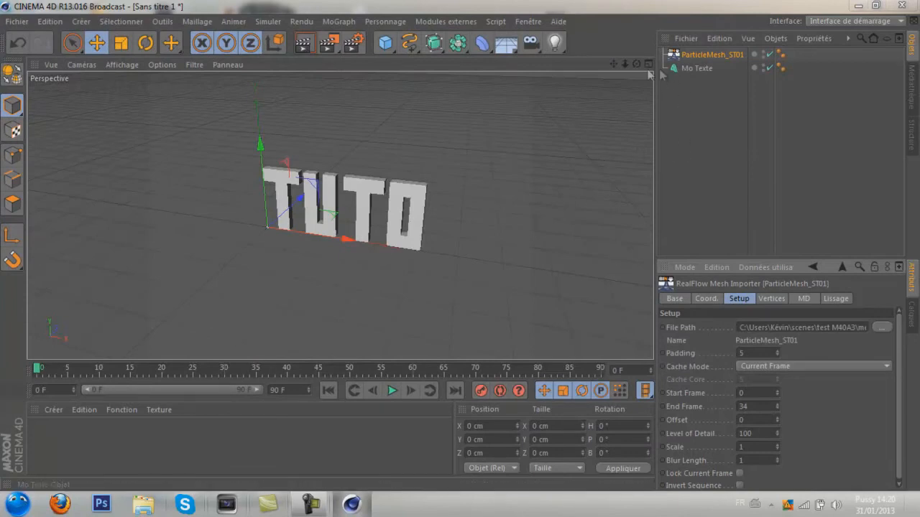
pyautogui.moveTo(462, 249)
pyautogui.keyDown('alt'); pyautogui.mouseDown()
pyautogui.moveTo(475, 245)
pyautogui.moveTo(461, 246)
pyautogui.mouseUp(); pyautogui.keyUp('alt')
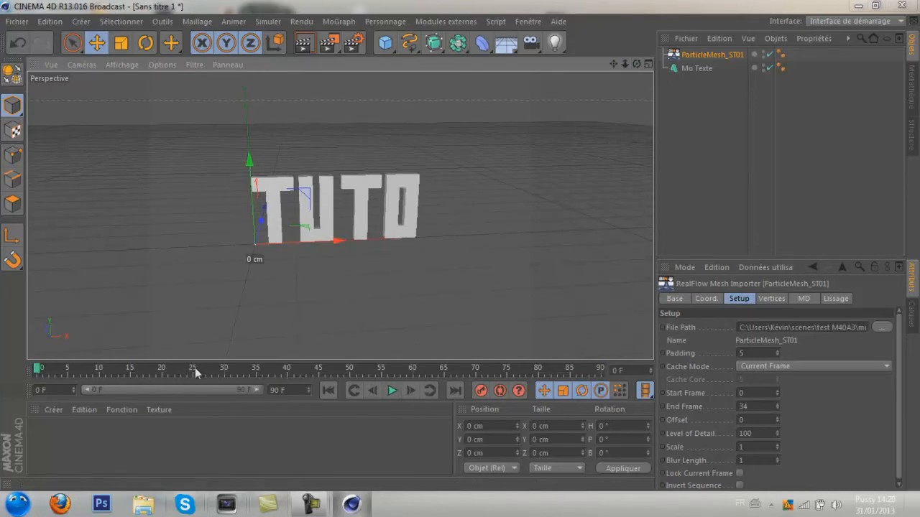
# - Advance the particle simulation to frame 2, render a preview of the active view, and deselect the mesh
pyautogui.click(392, 394)
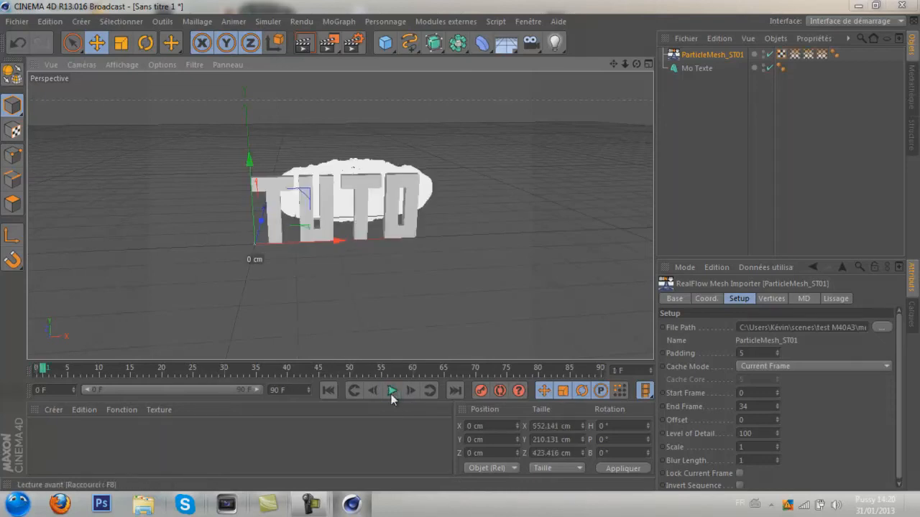
pyautogui.click(51, 369)
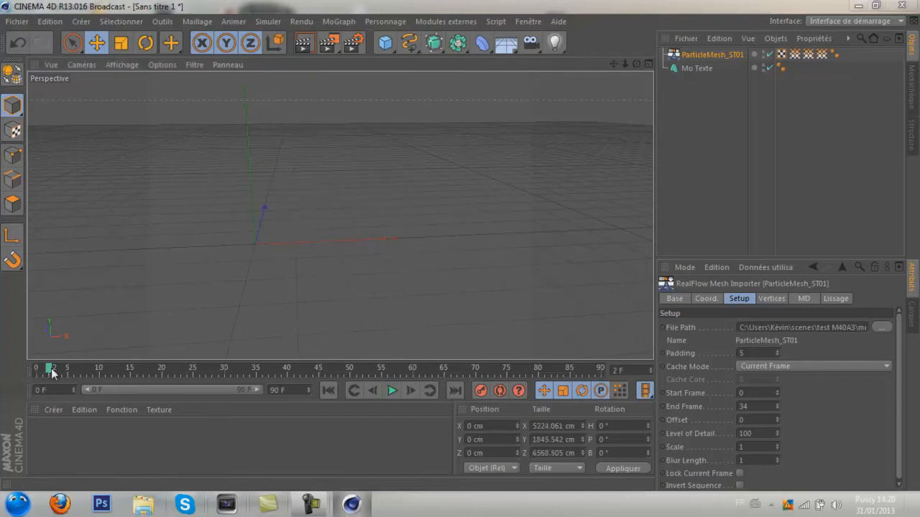
pyautogui.moveTo(637, 64); pyautogui.dragTo(464, 249)
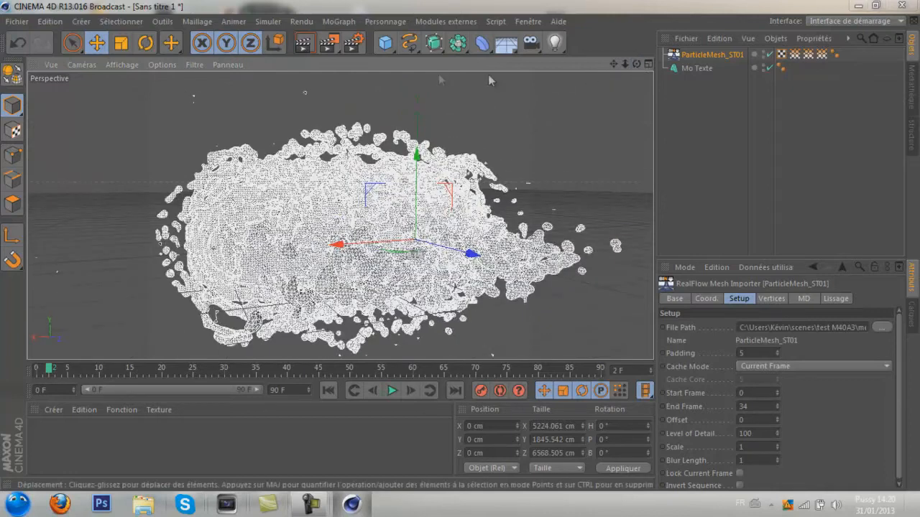
pyautogui.click(302, 45)
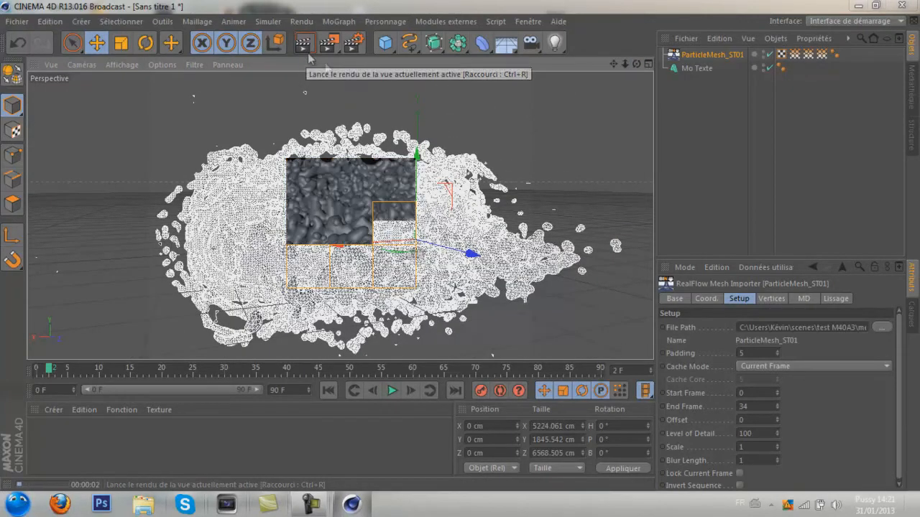
pyautogui.click(712, 148)
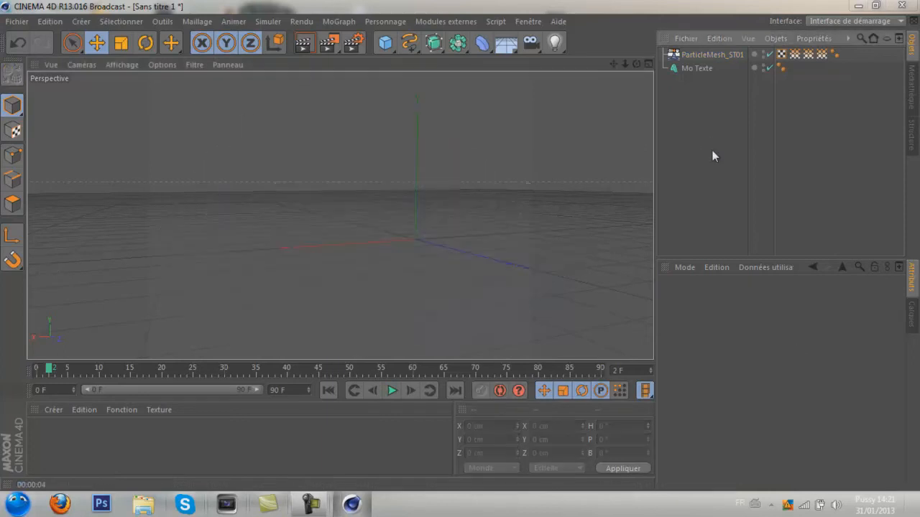
# - Set the current frame to 3 and view the splash mesh and TUTO text from the front
pyautogui.moveTo(634, 64); pyautogui.dragTo(486, 139)
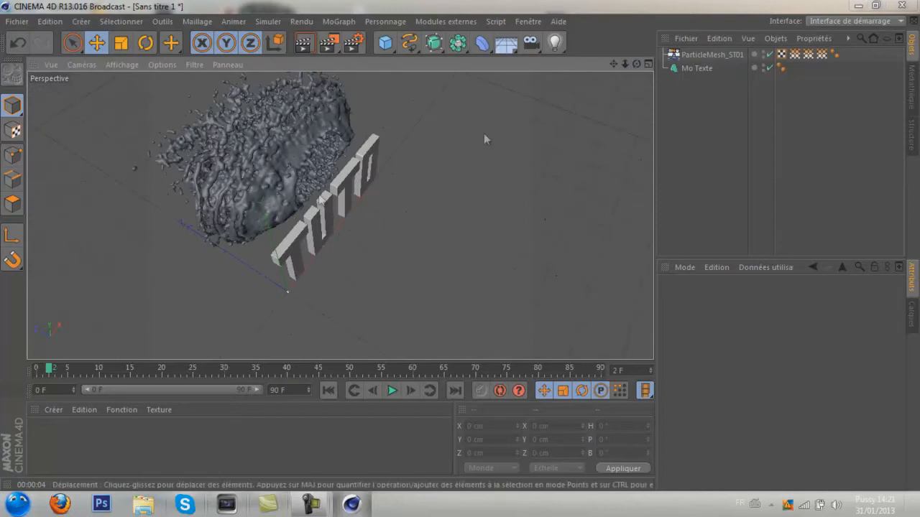
pyautogui.moveTo(50, 371); pyautogui.dragTo(56, 373)
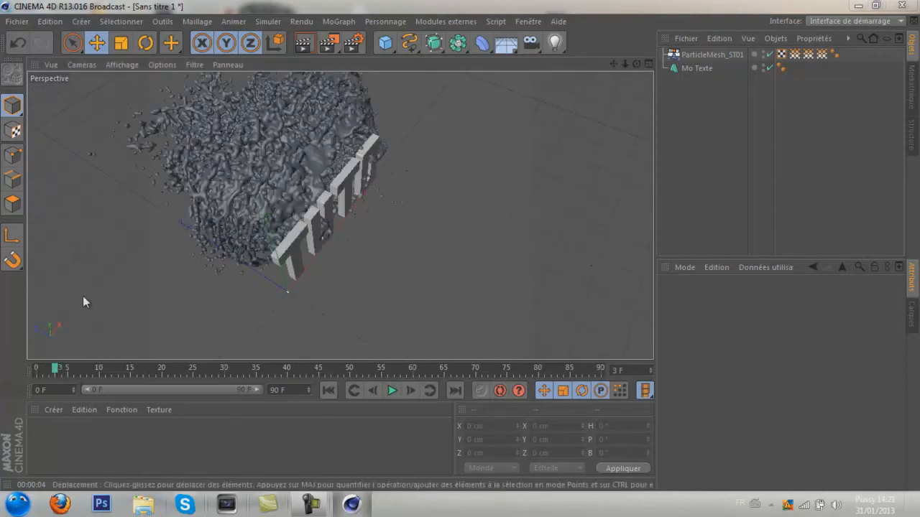
pyautogui.moveTo(637, 65); pyautogui.dragTo(458, 245)
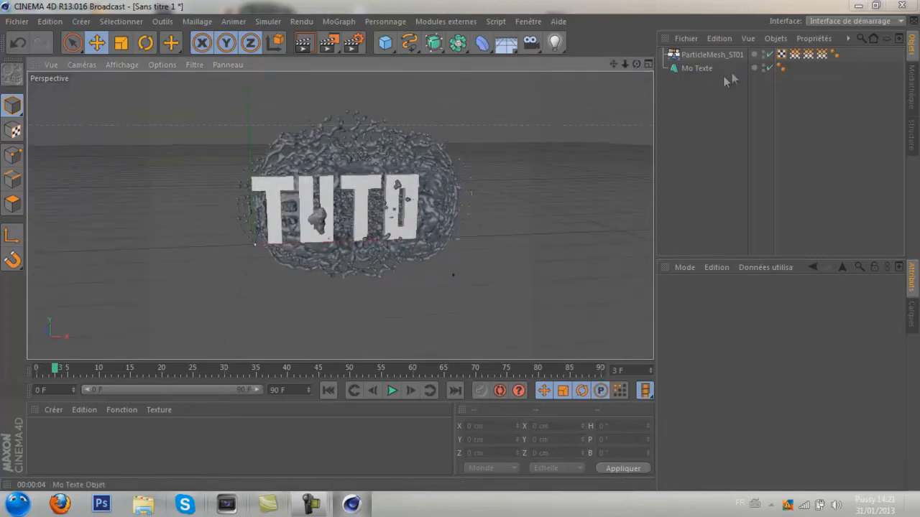
# - Rotate the ParticleMesh_ST01 object to a heading of -180° and move it to about X 457 cm, Z 461 cm around the text
pyautogui.click(706, 54)
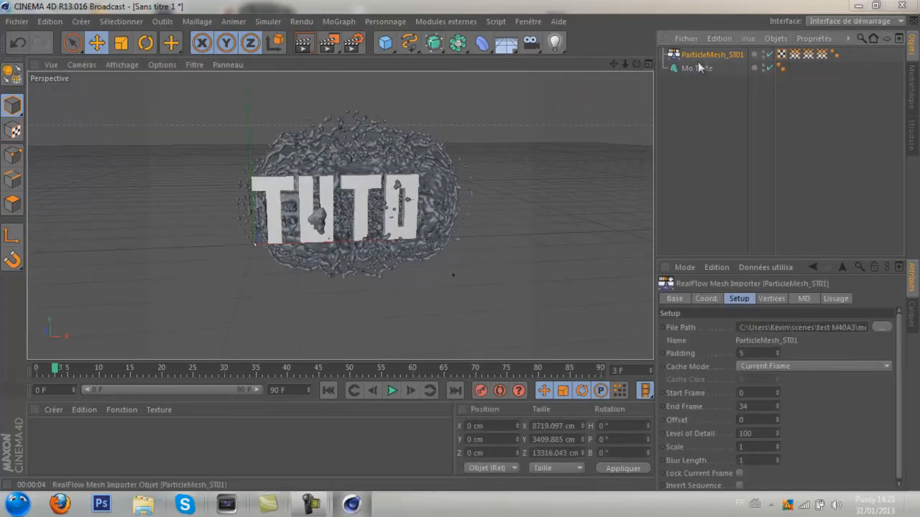
pyautogui.click(145, 50)
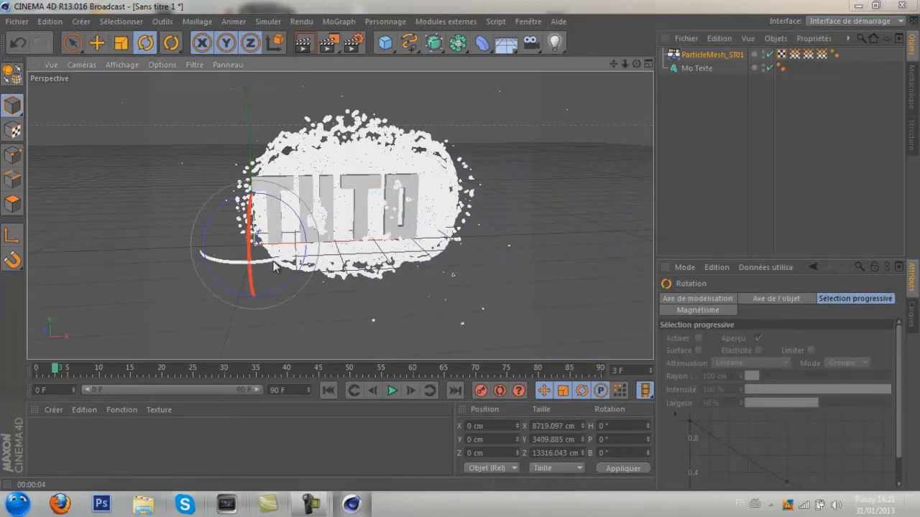
pyautogui.moveTo(274, 266); pyautogui.dragTo(395, 270)
pyautogui.moveTo(445, 249); pyautogui.dragTo(483, 241)
pyautogui.moveTo(39, 176); pyautogui.dragTo(201, 206)
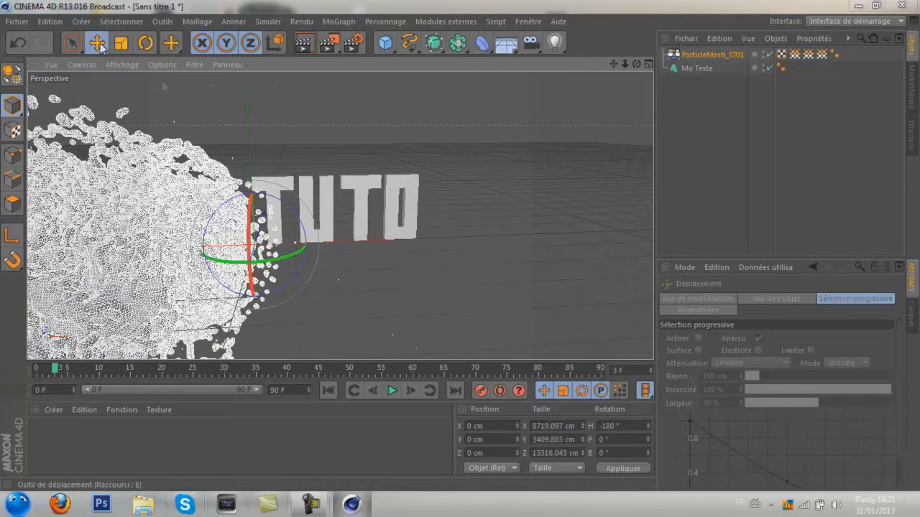
pyautogui.press('e')
pyautogui.moveTo(237, 252); pyautogui.dragTo(417, 226)
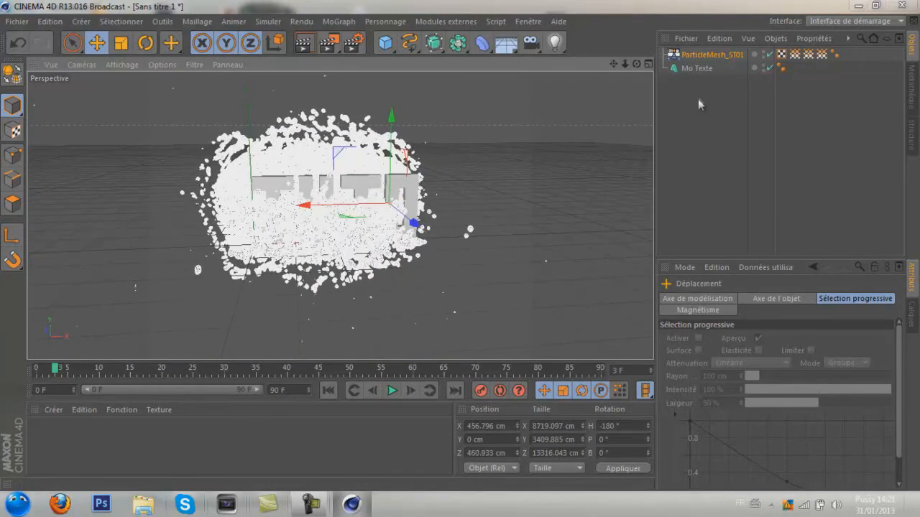
# - Set the height of the TUTO text to 100 cm
pyautogui.click(691, 70)
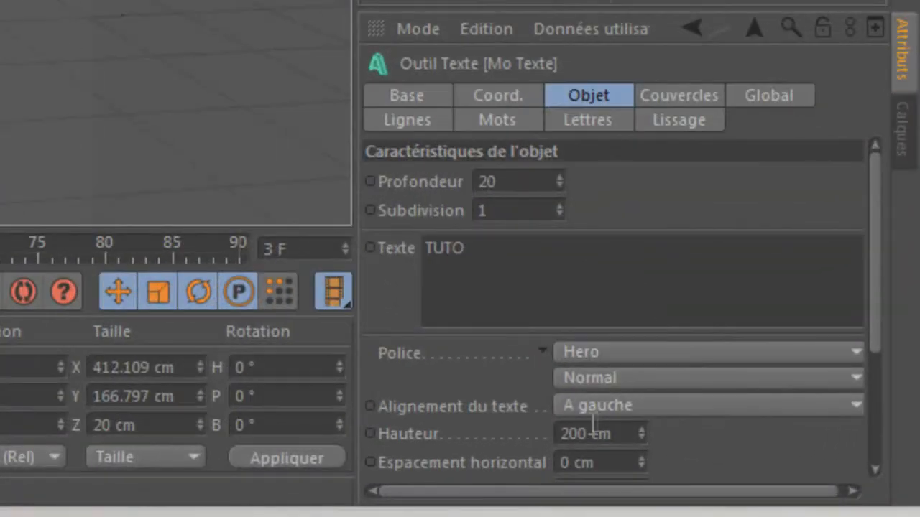
pyautogui.moveTo(593, 430); pyautogui.dragTo(528, 429)
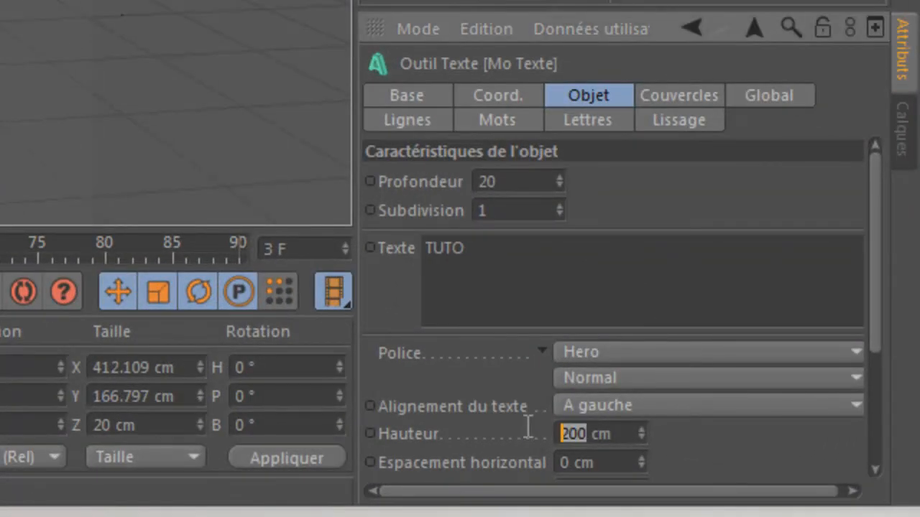
pyautogui.write('10')
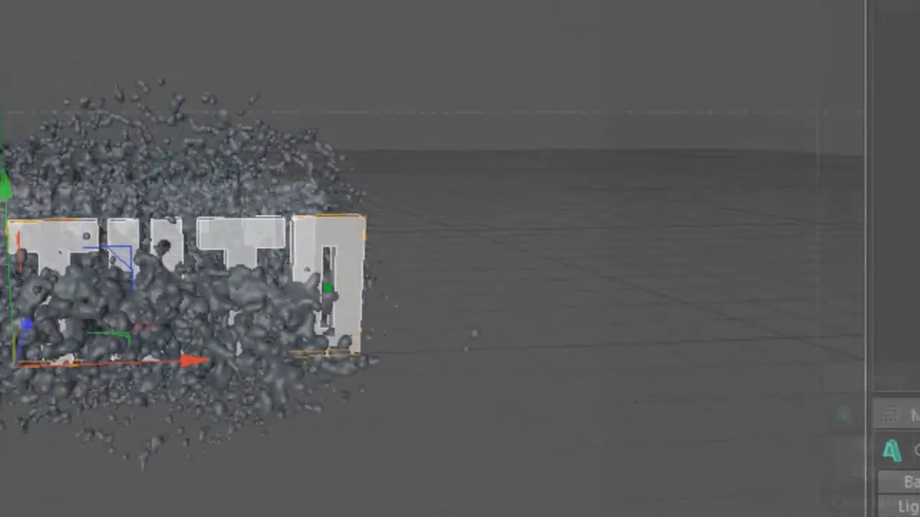
pyautogui.press('Return')
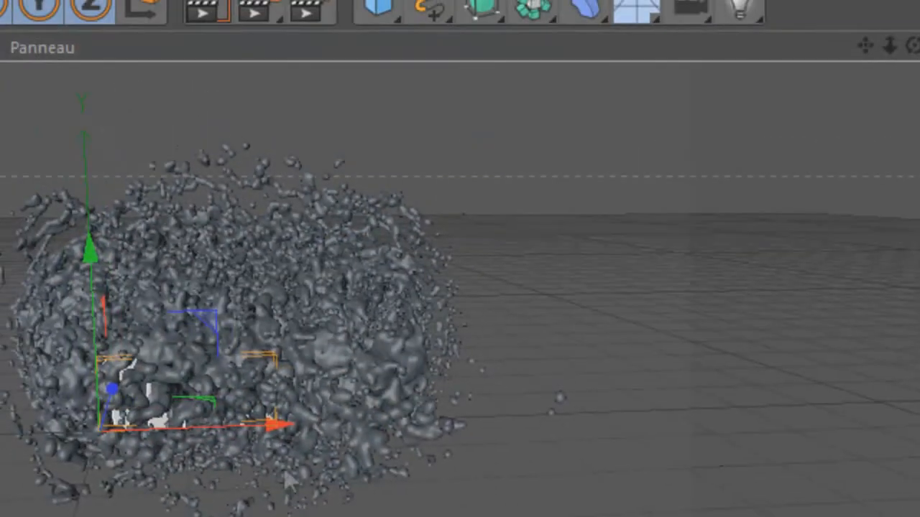
# - Tilt the TUTO text to a pitch of about -44° and position it within the splash at about X 50, Y 143, Z 61 cm
pyautogui.moveTo(106, 248); pyautogui.dragTo(144, 138)
pyautogui.press('r')
pyautogui.moveTo(133, 266); pyautogui.dragTo(169, 108)
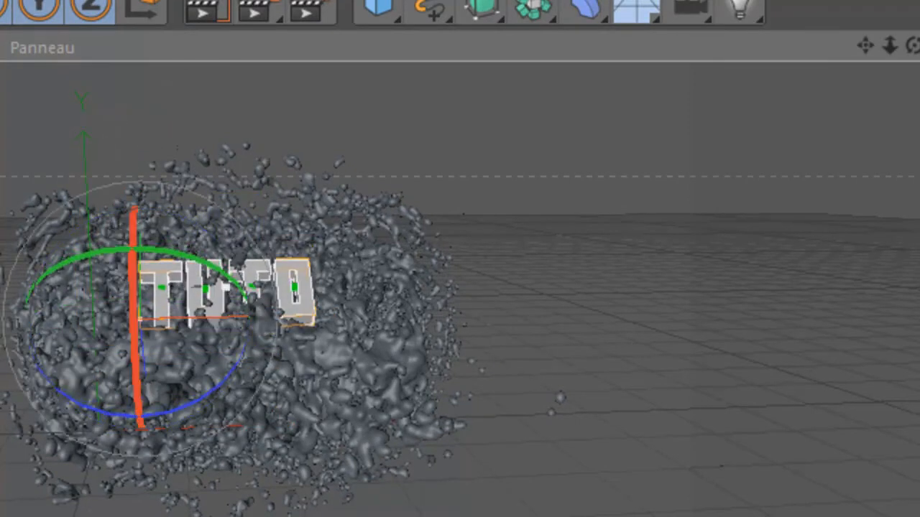
pyautogui.press('e')
pyautogui.moveTo(148, 366); pyautogui.dragTo(148, 384)
pyautogui.moveTo(268, 165); pyautogui.dragTo(269, 152)
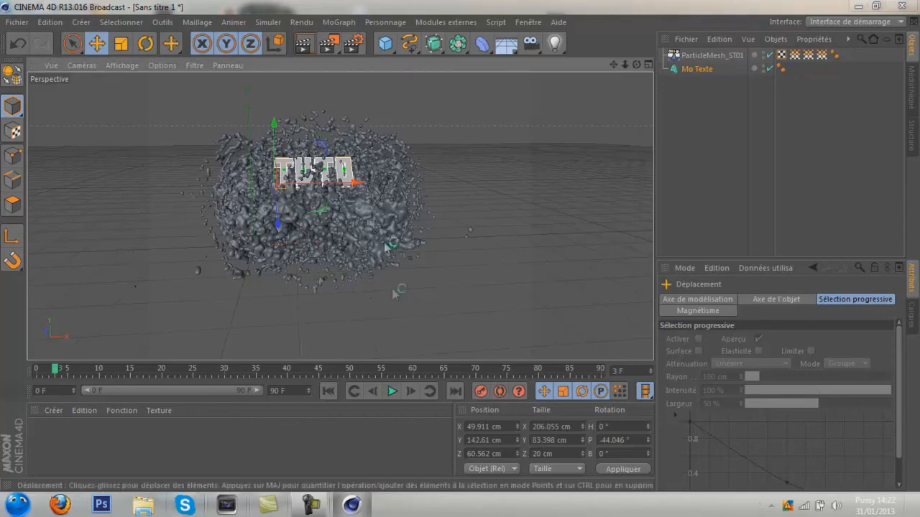
# - Frame the tilted TUTO text and surrounding splash closely, and render a preview of the active view
pyautogui.scroll(10, 467, 248)
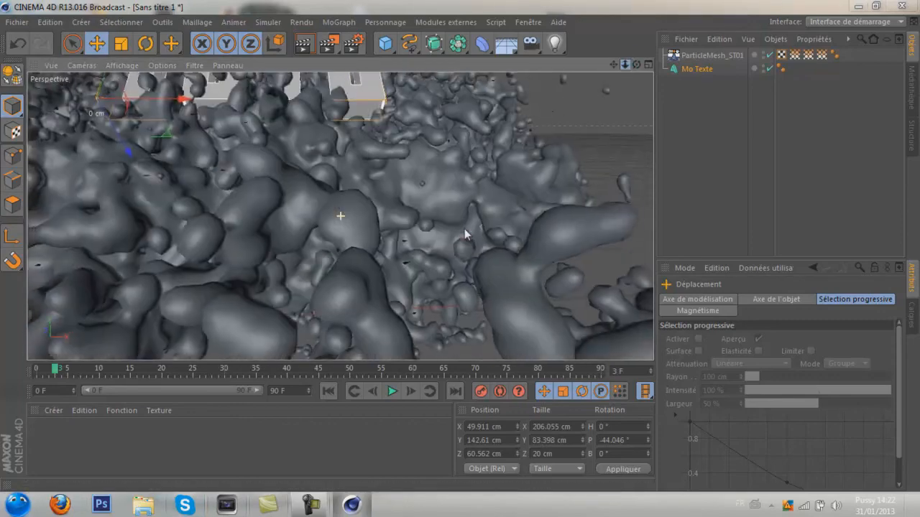
pyautogui.scroll(-10, 462, 250)
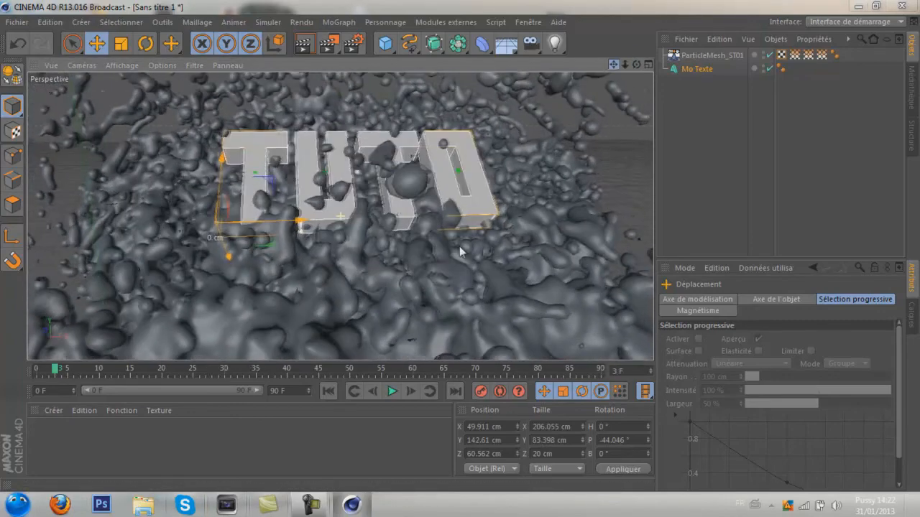
pyautogui.click(303, 46)
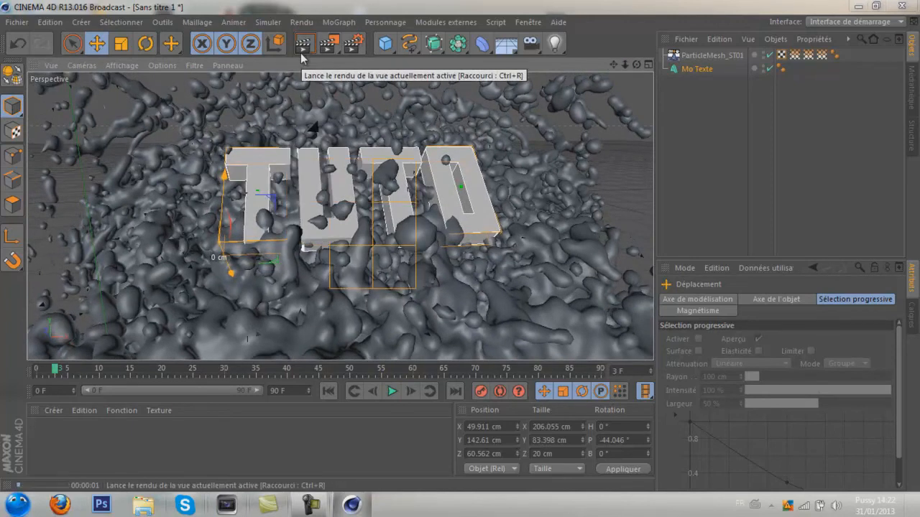